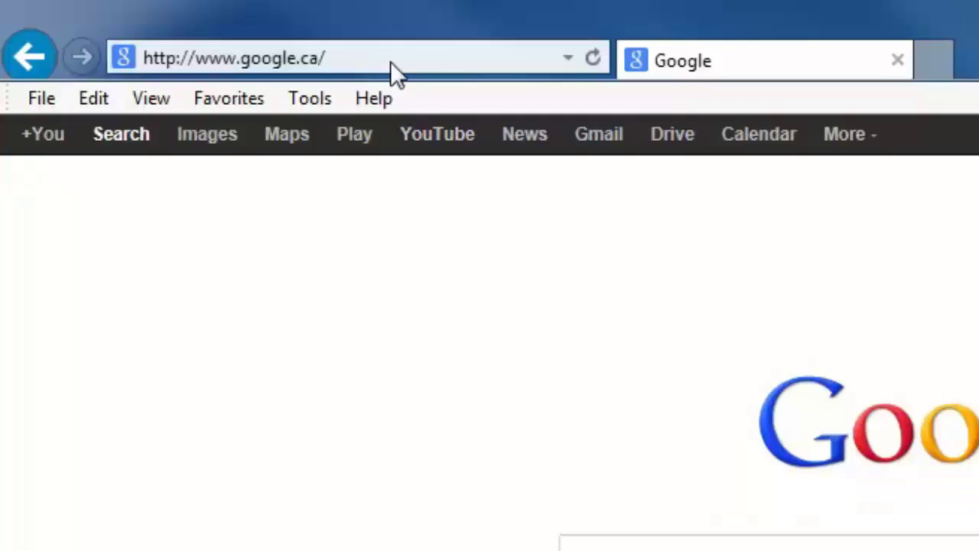
click(390, 61)
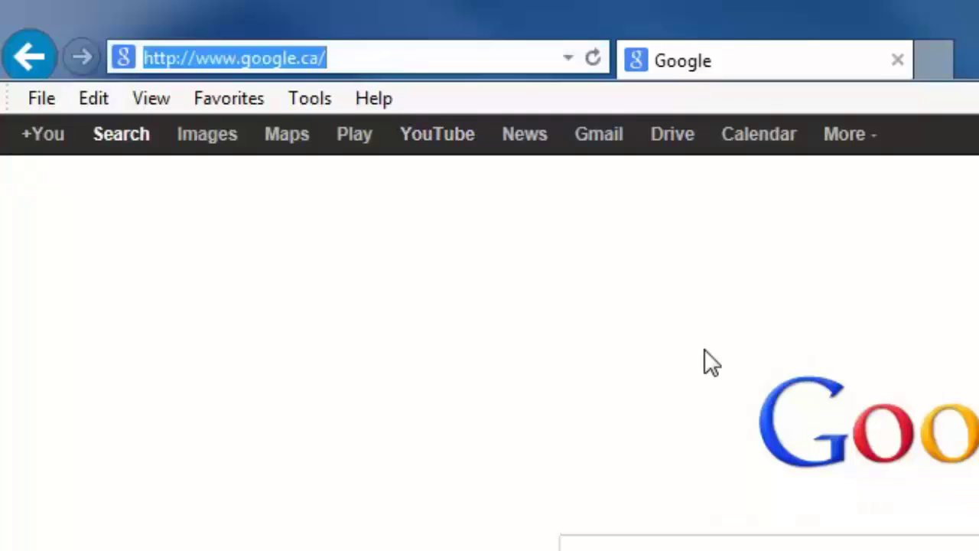
text(www.mydlink.com)
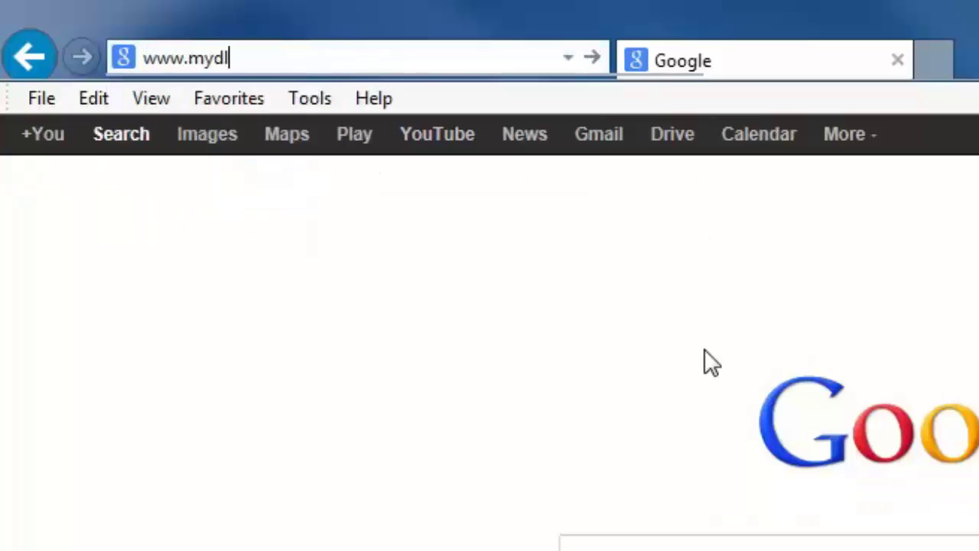
key(Return)
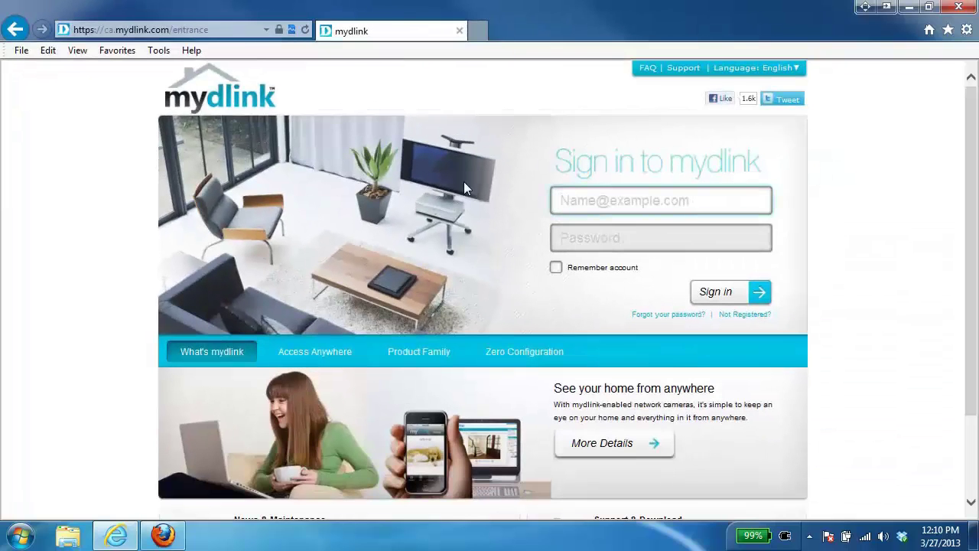
Open mydlink Support and pick the DCS-942L camera from the product carousel.
click(686, 70)
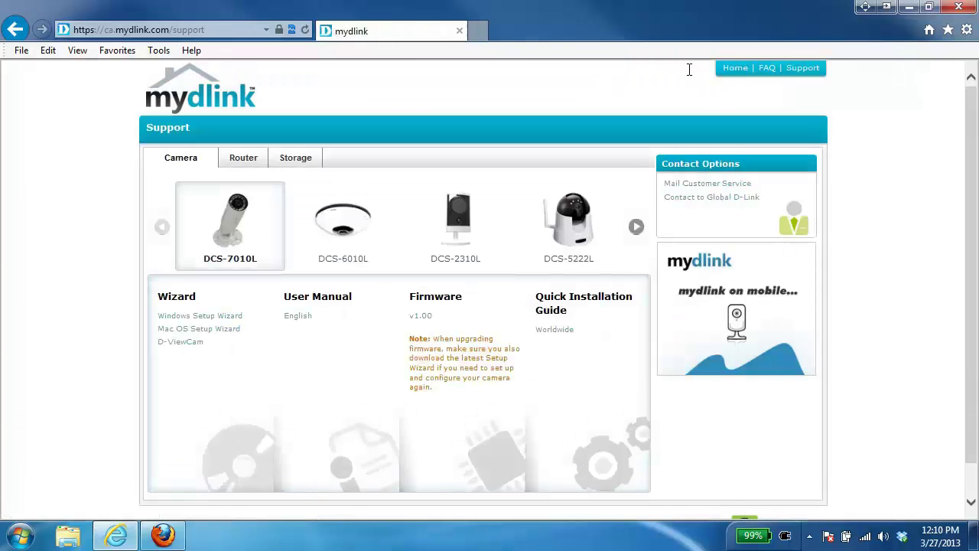
click(637, 228)
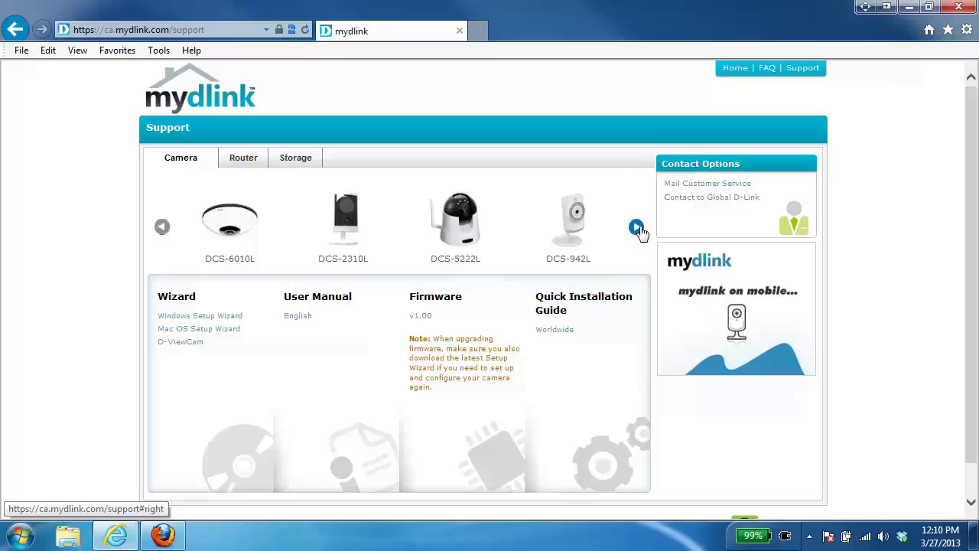
click(637, 228)
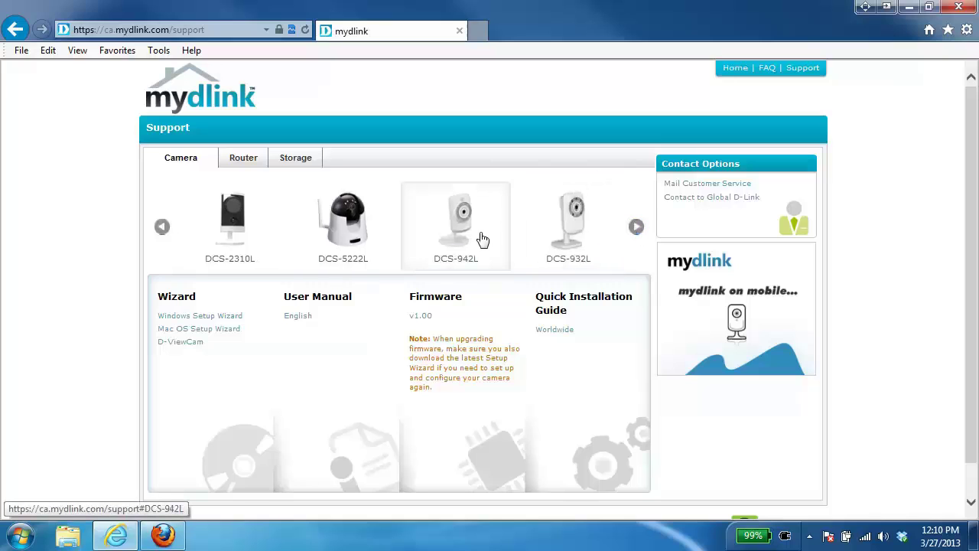
click(477, 237)
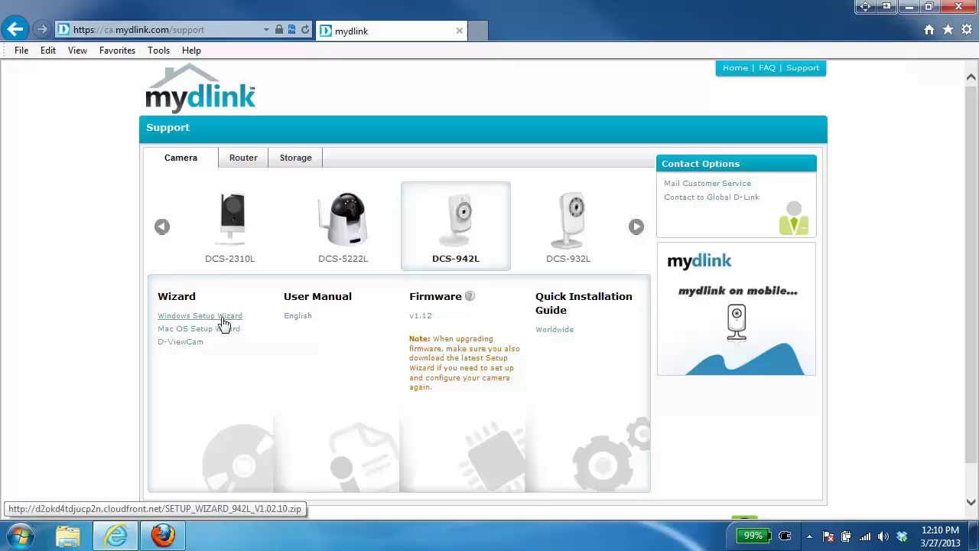
Save SETUP_WIZARD_942L_V1.02.10.zip to the Desktop and minimize Internet Explorer.
click(223, 316)
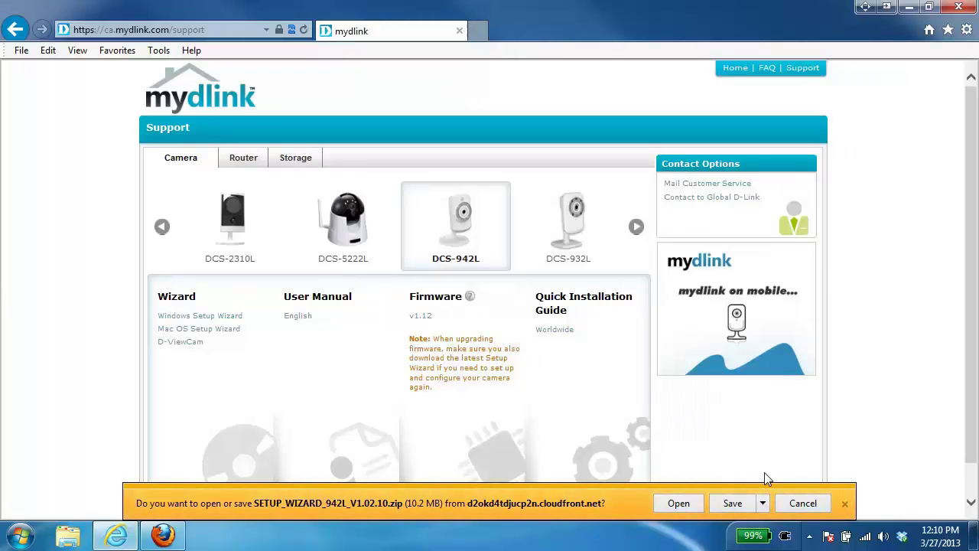
click(763, 503)
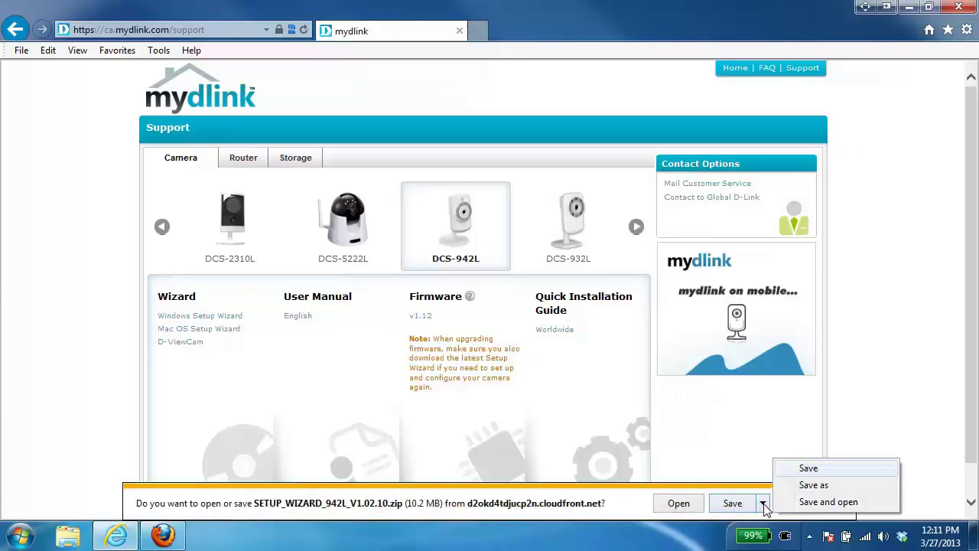
click(814, 485)
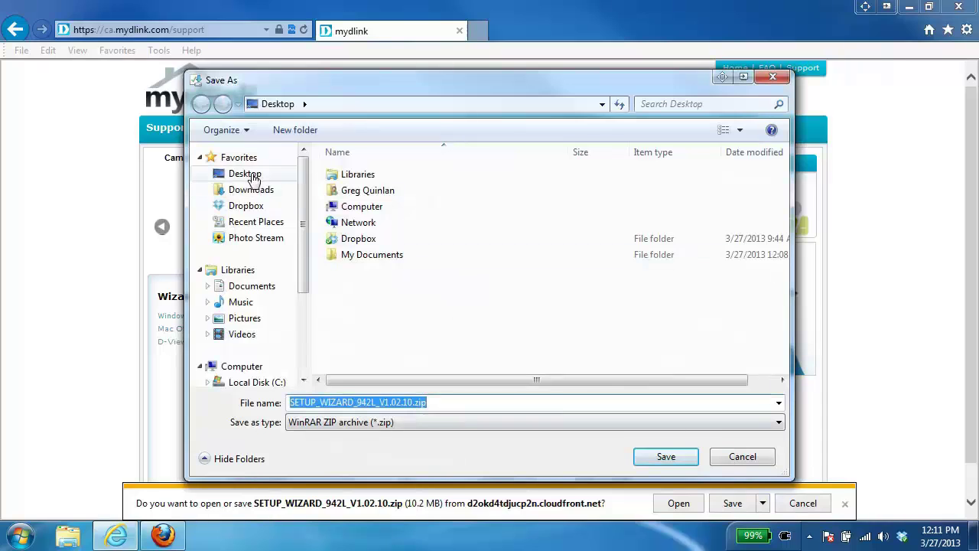
click(253, 177)
click(673, 457)
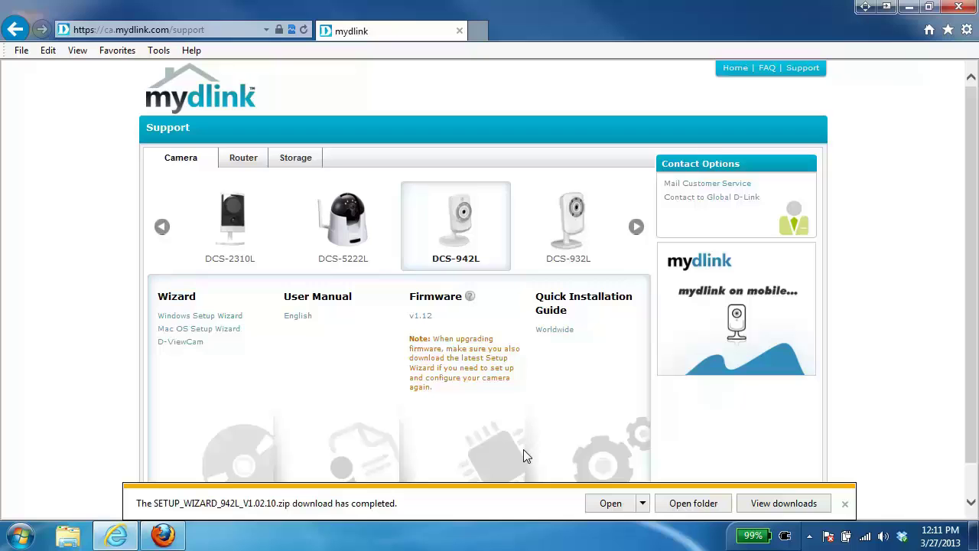
click(908, 7)
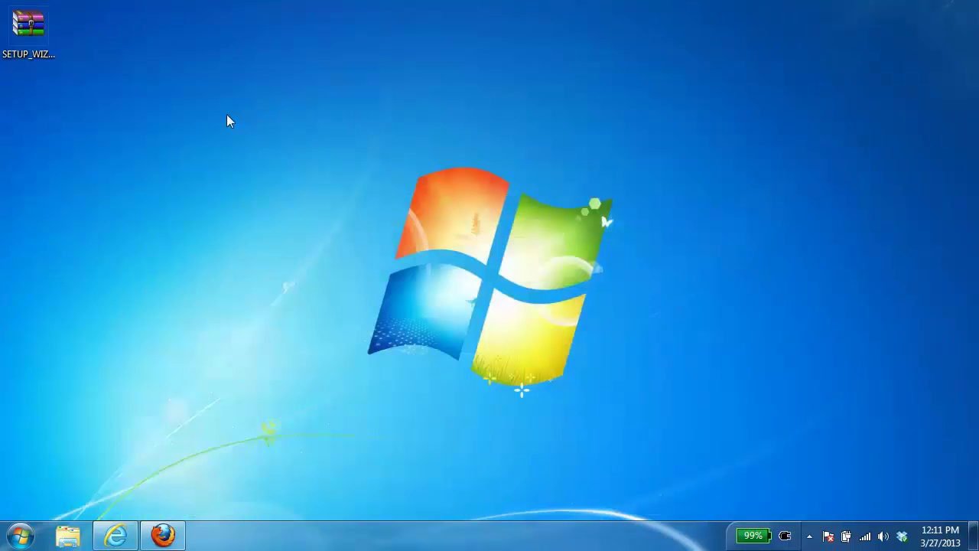
Open the setup wizard zip in WinRAR and run autorun.exe from its Advanced folder.
click(32, 42)
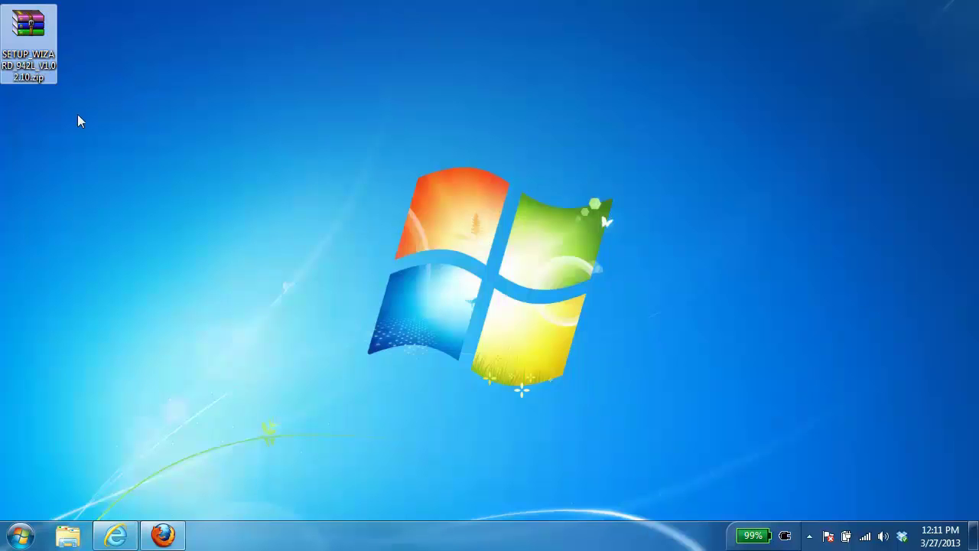
double_click(25, 29)
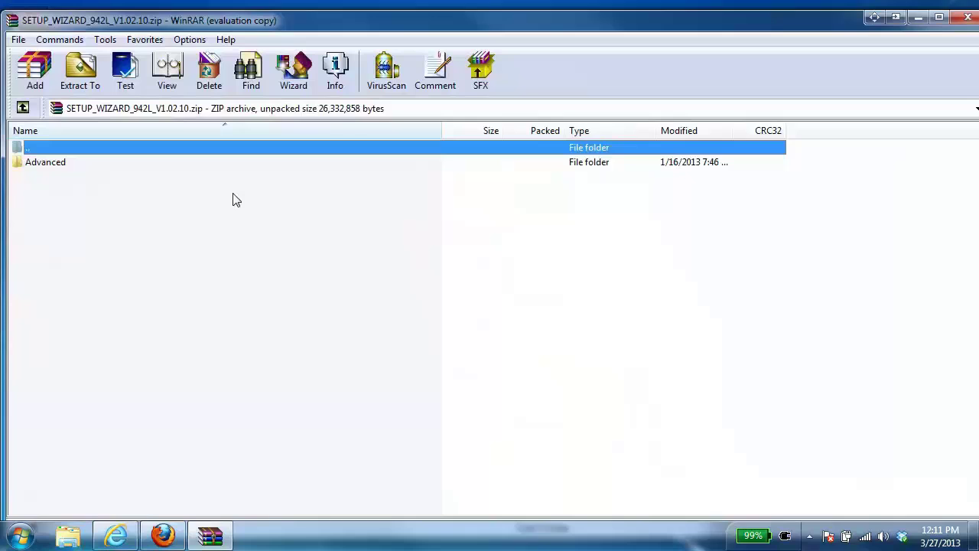
click(576, 283)
double_click(52, 163)
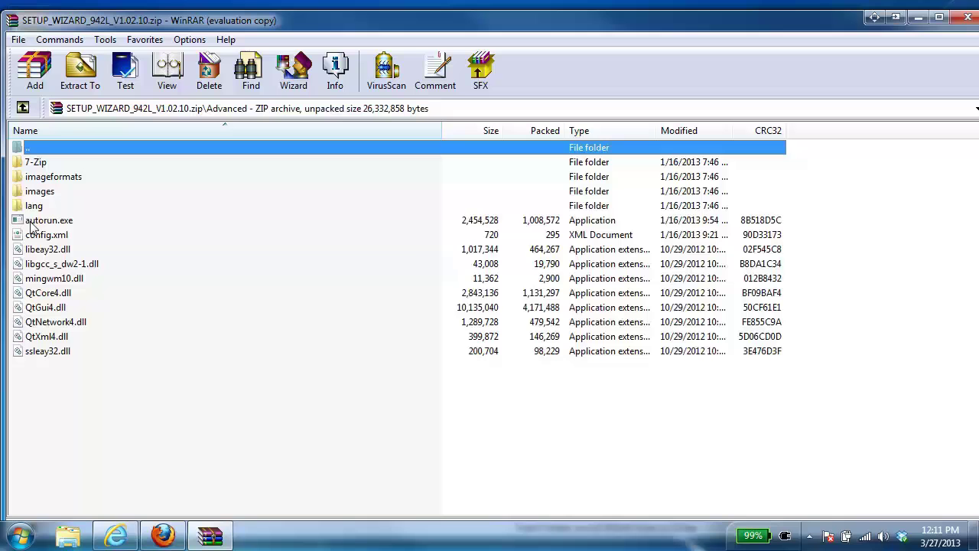
double_click(48, 221)
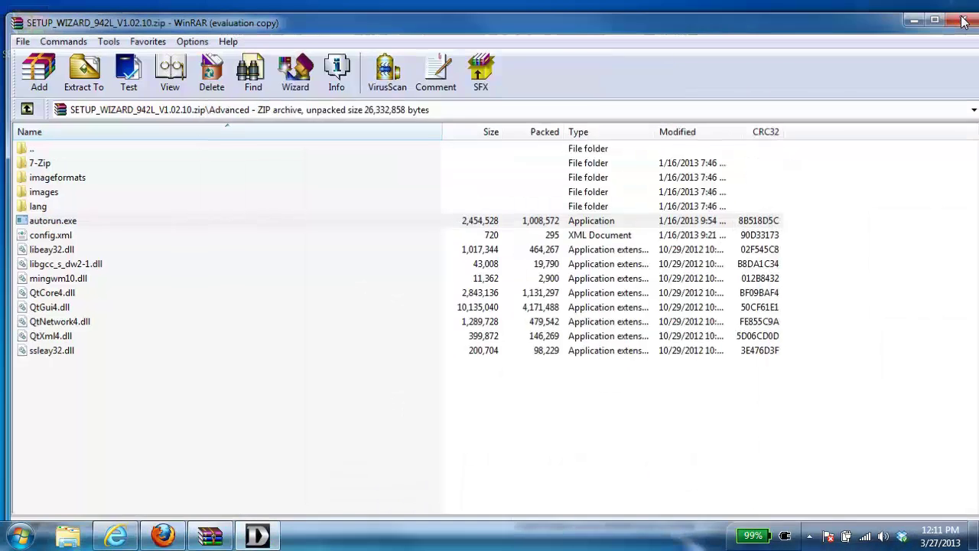
Close WinRAR, start the mydlink Setup Wizard, and accept its license terms.
click(962, 21)
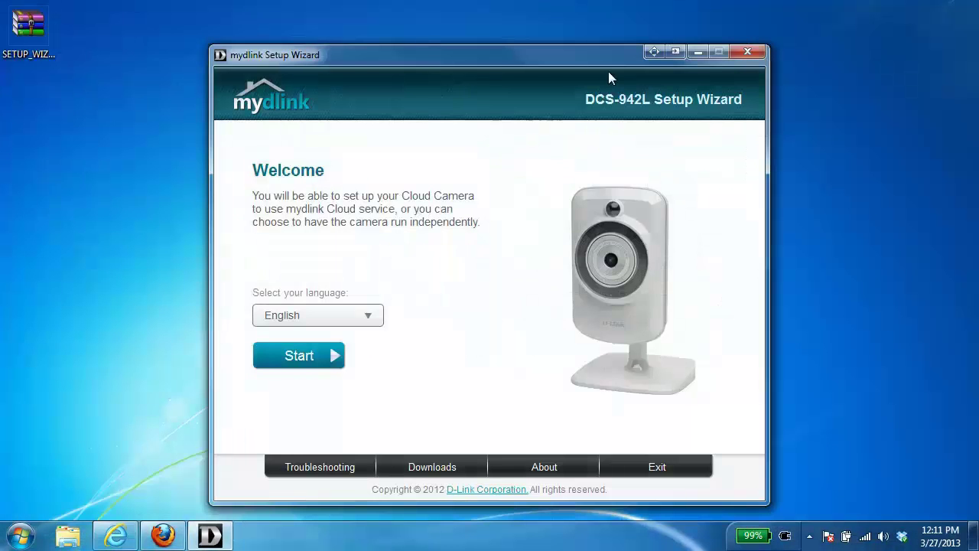
drag(483, 54, 449, 20)
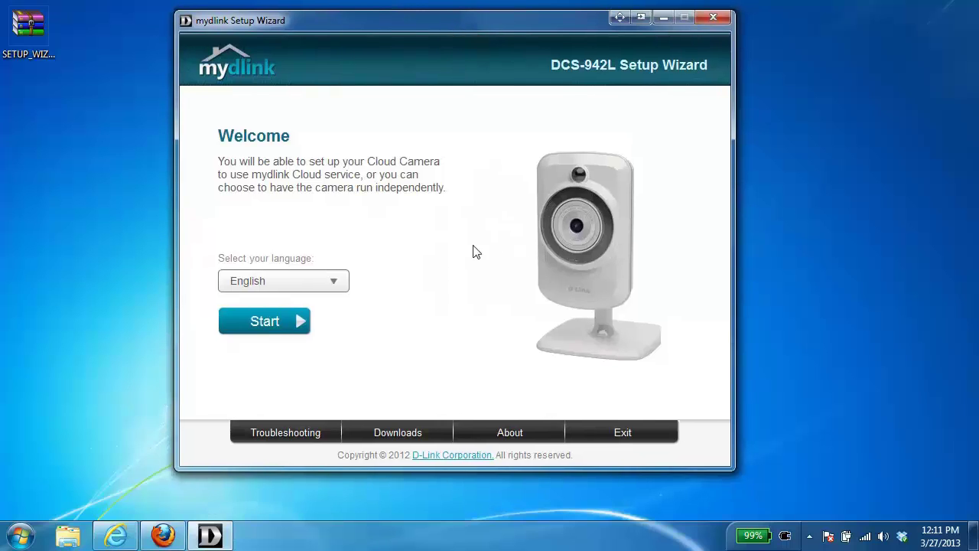
click(273, 322)
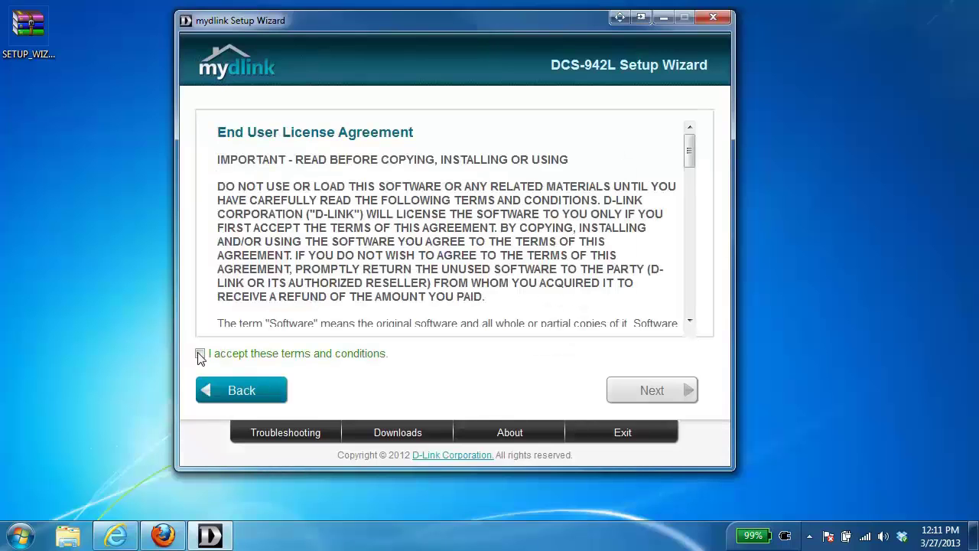
click(199, 354)
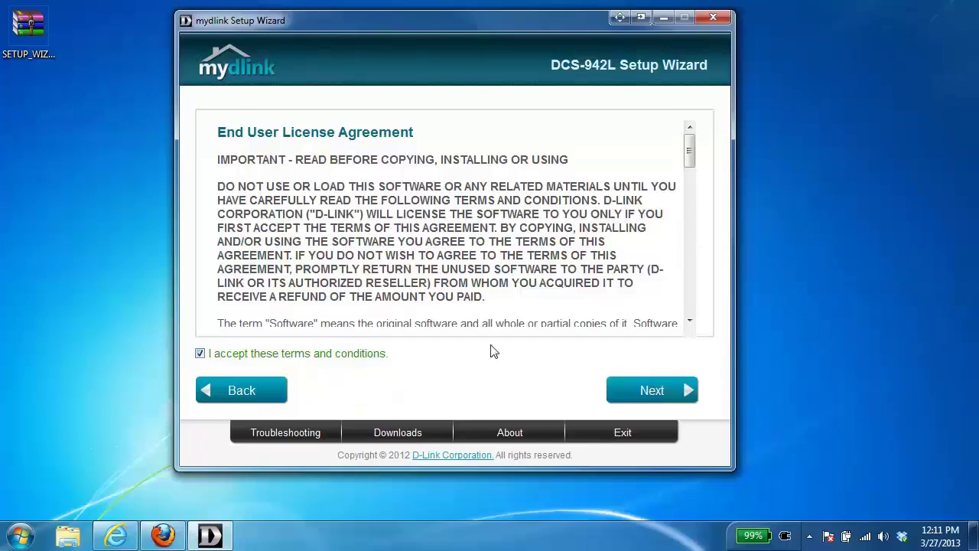
click(649, 390)
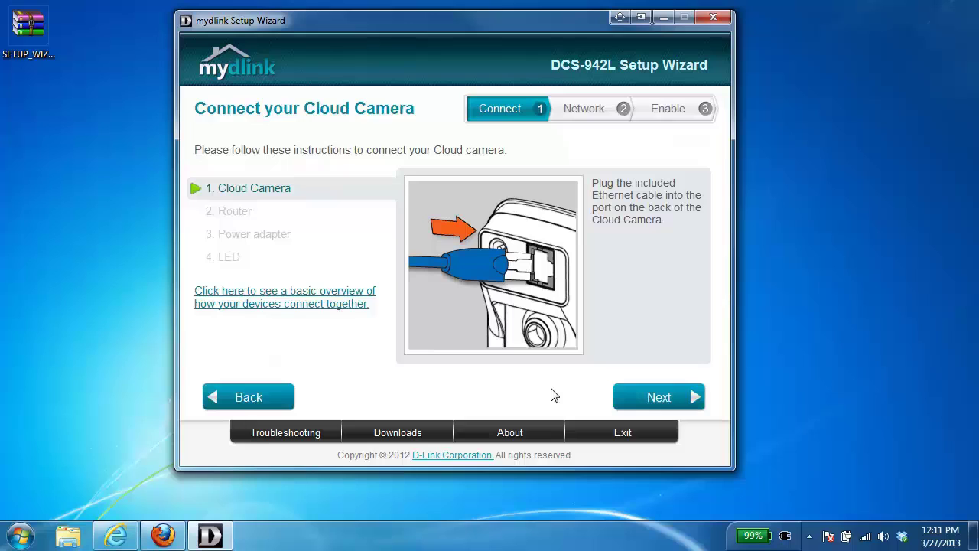
Advance through the Router, Power adapter and LED connection instructions to the LED prompt.
click(660, 403)
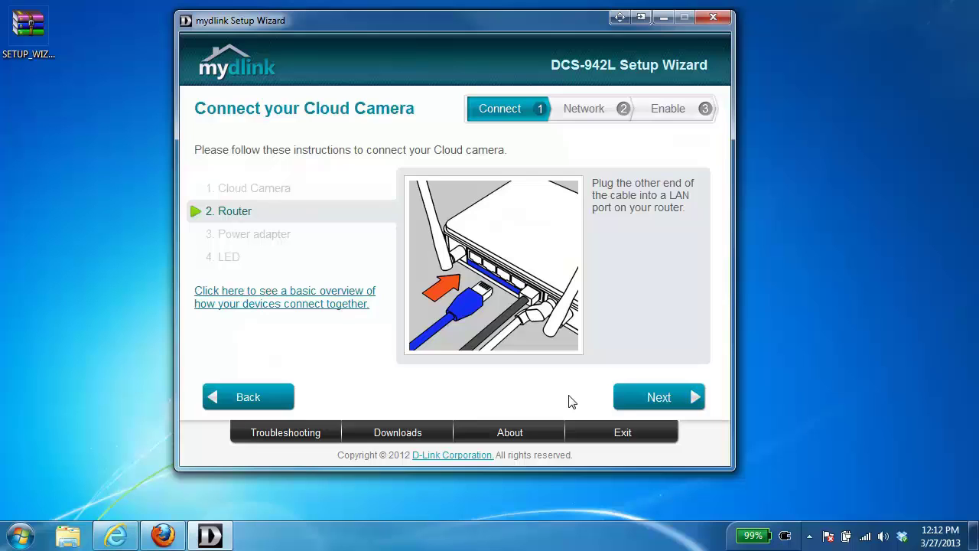
click(659, 398)
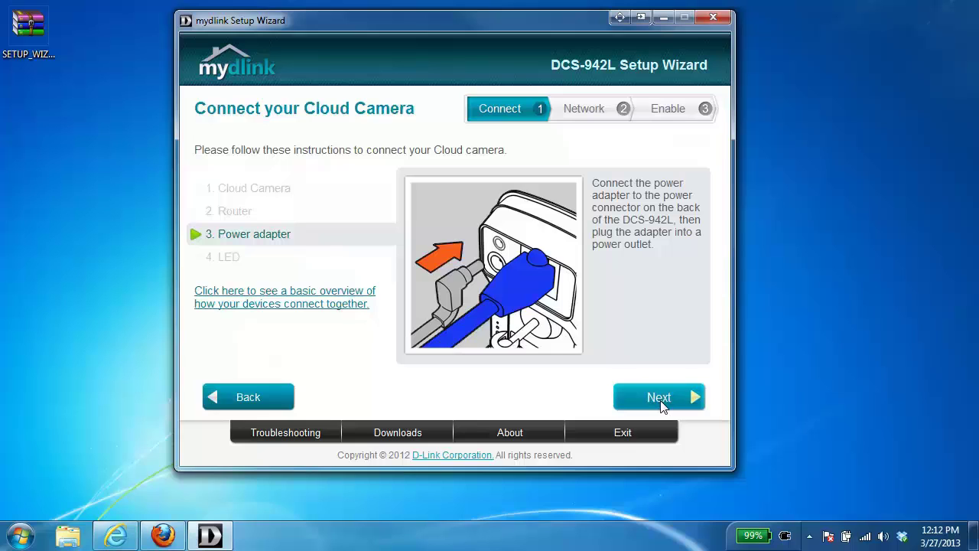
click(663, 406)
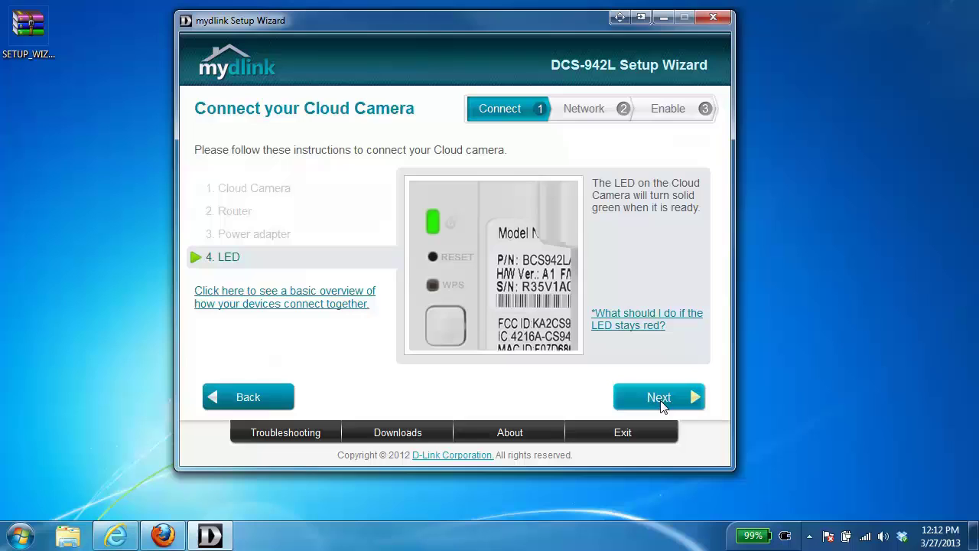
click(662, 405)
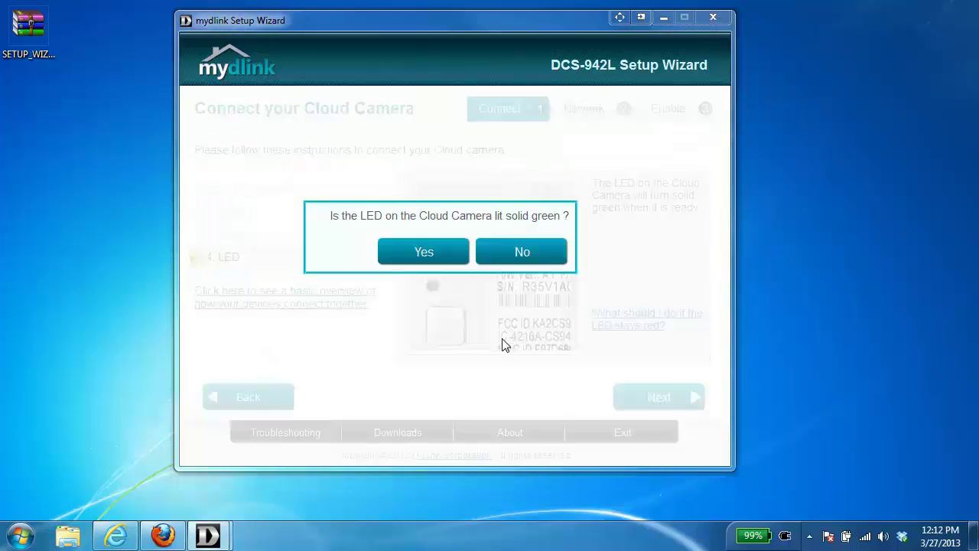
Confirm the solid green LED, select the DCS-942L at 192.168.0.101, and enter its admin password.
click(420, 252)
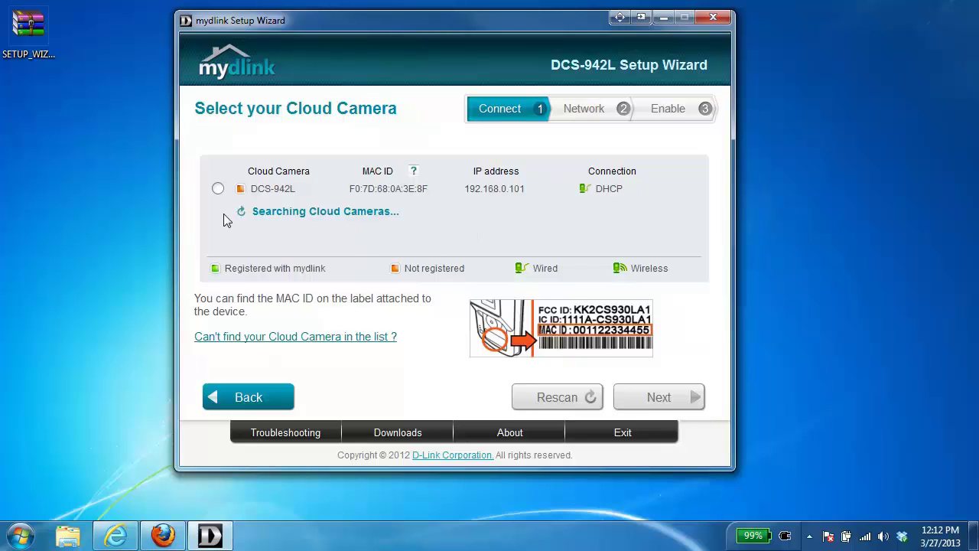
click(218, 189)
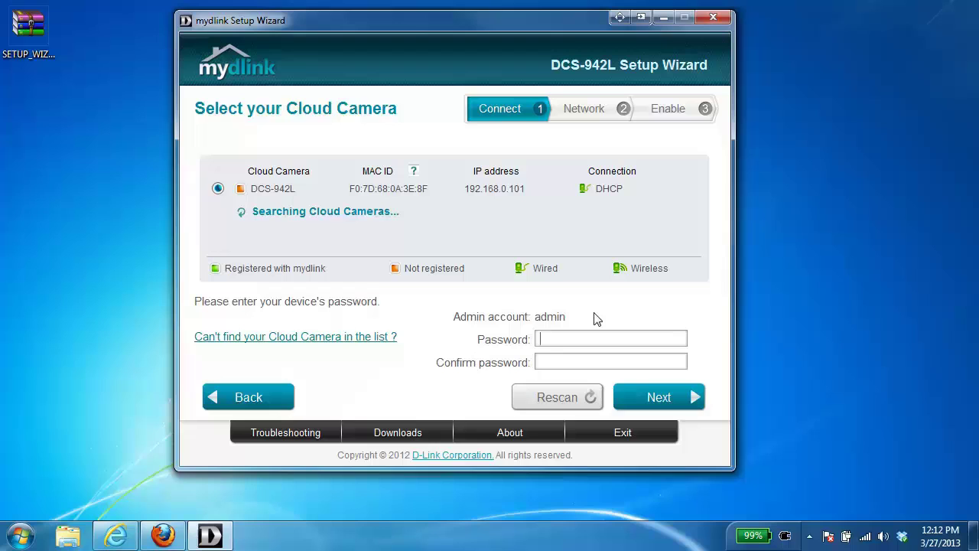
click(581, 337)
text(123)
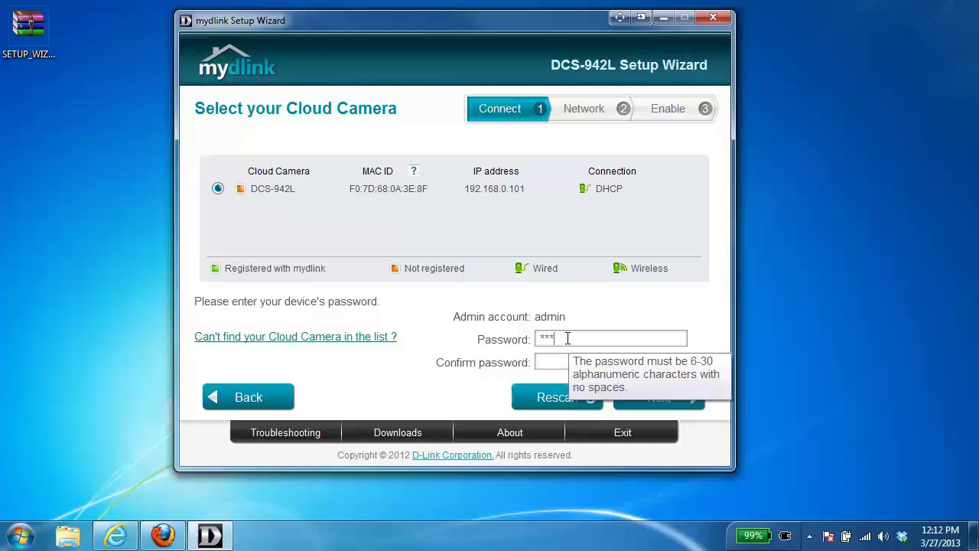
text(456123456)
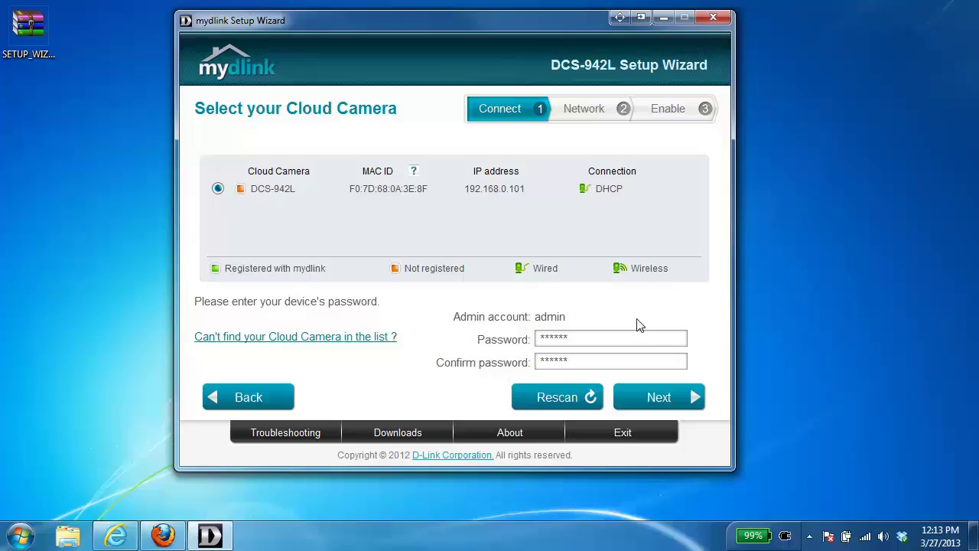
Save the camera password and connect the camera wirelessly to Home Network with its wireless password.
click(658, 397)
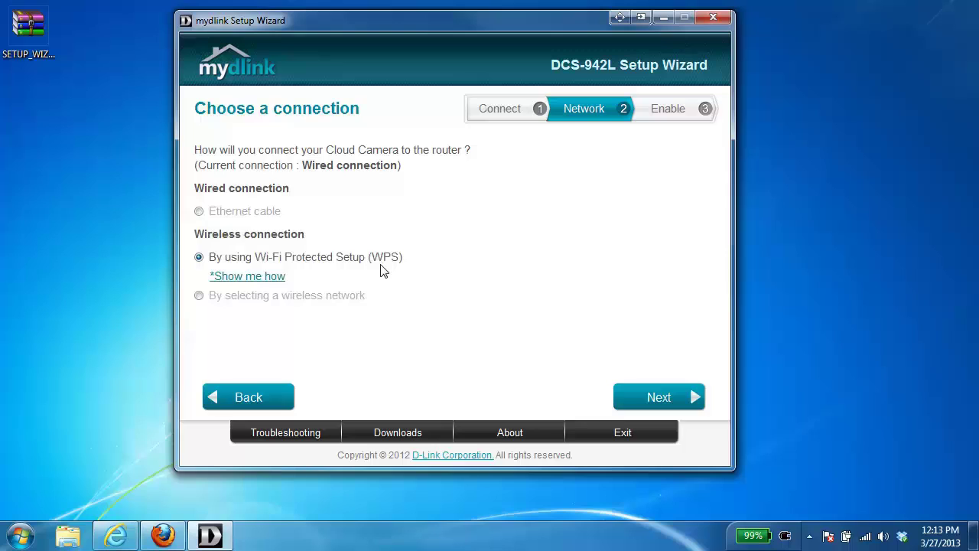
click(198, 296)
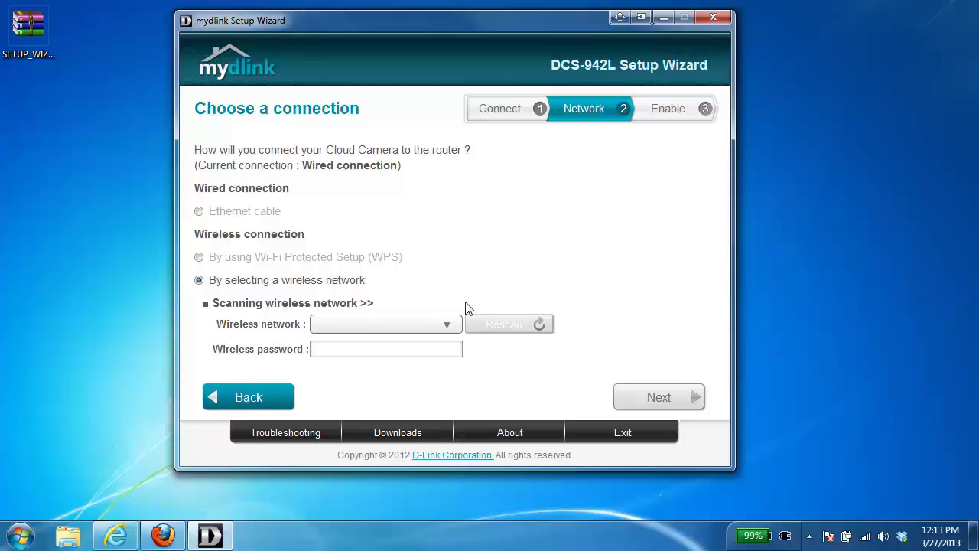
click(447, 325)
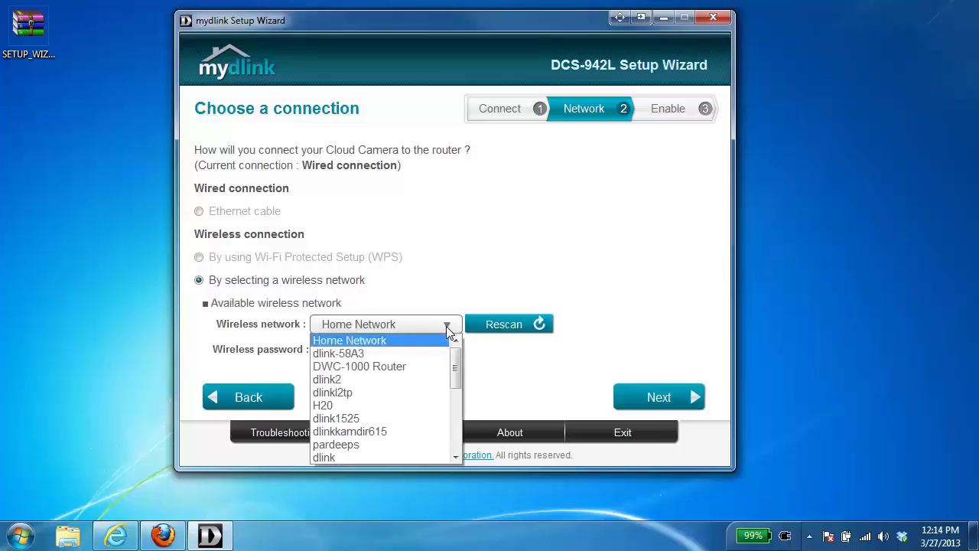
click(406, 342)
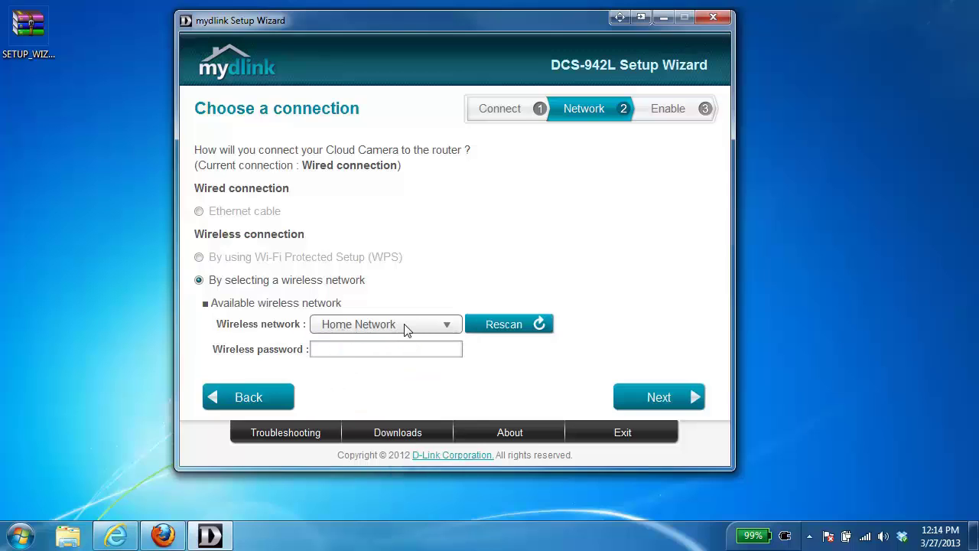
click(337, 350)
text(********)
Save the wireless settings and confirm the camera's Ethernet cable is unplugged.
click(659, 398)
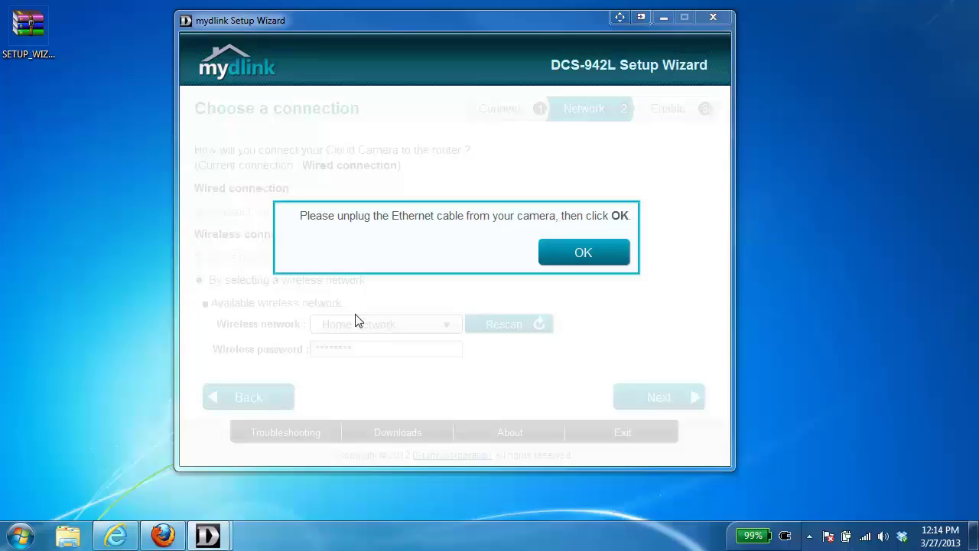
click(579, 258)
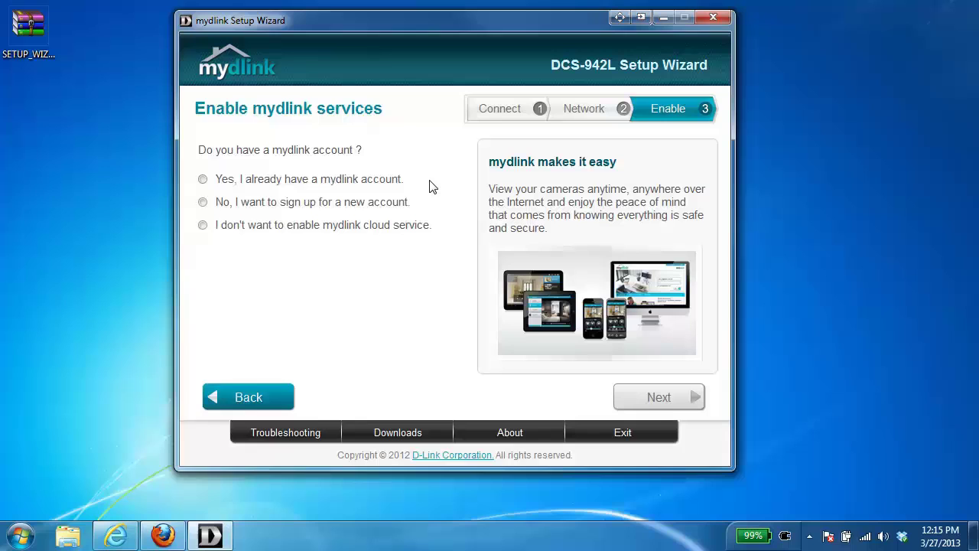
Try the existing-account and sign-up options, then settle on not enabling mydlink cloud service.
click(202, 179)
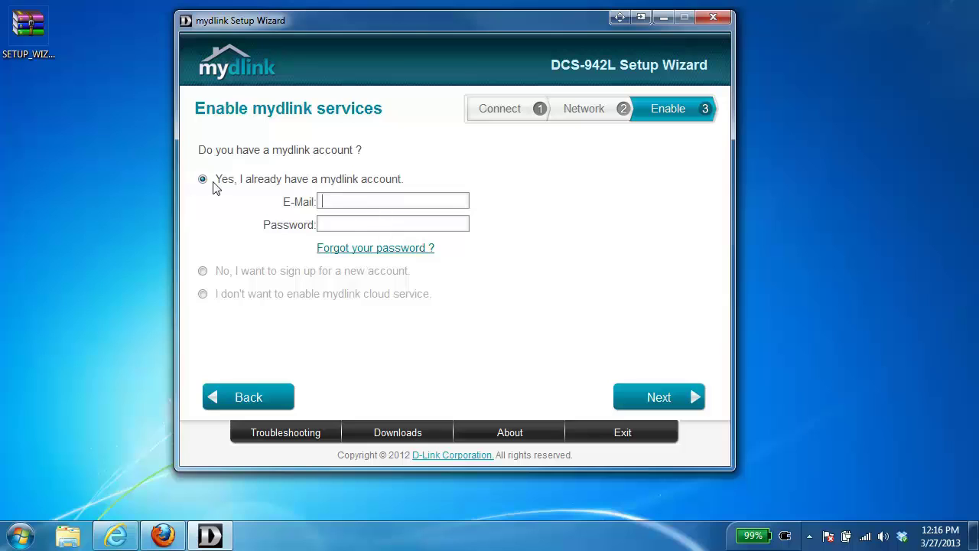
click(203, 272)
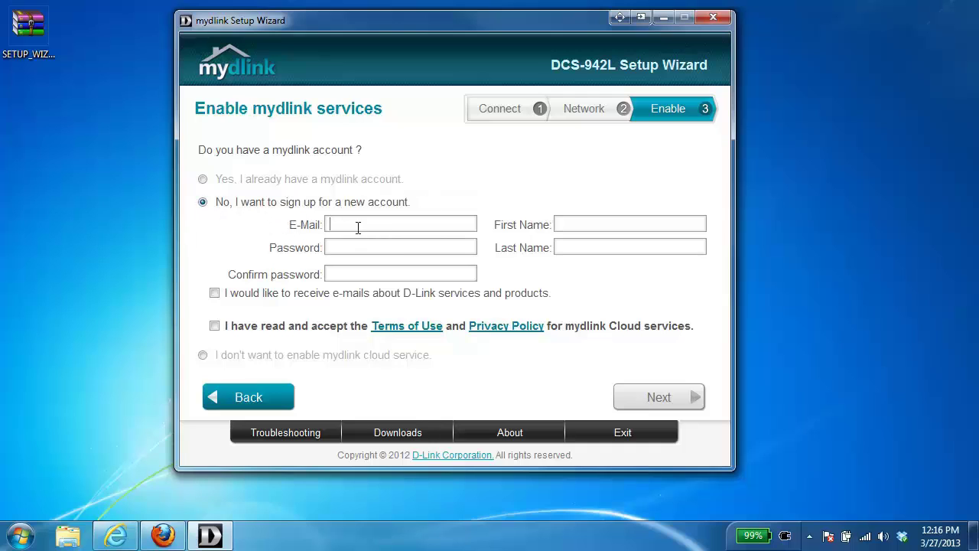
click(408, 223)
click(204, 357)
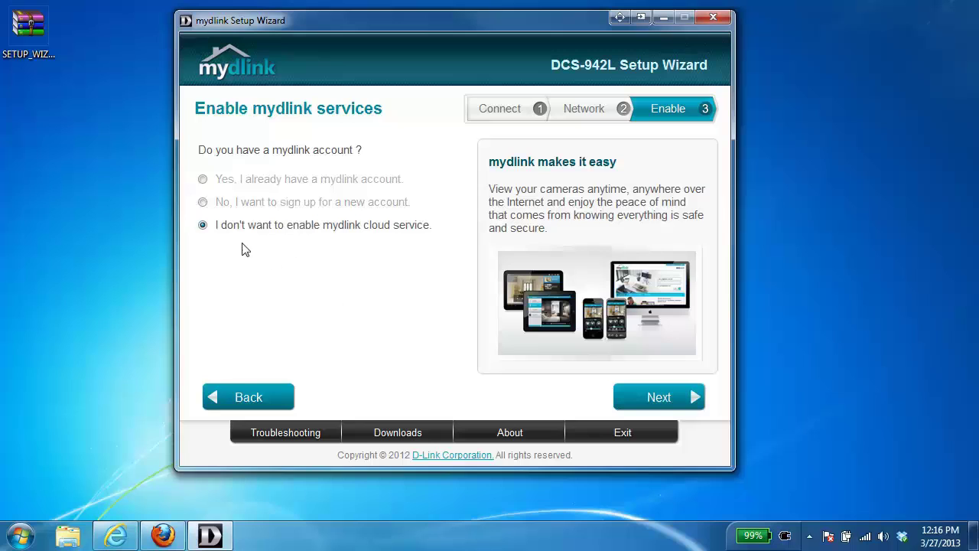
Choose to sign up for a new mydlink account and enter the account e-mail and password.
click(203, 204)
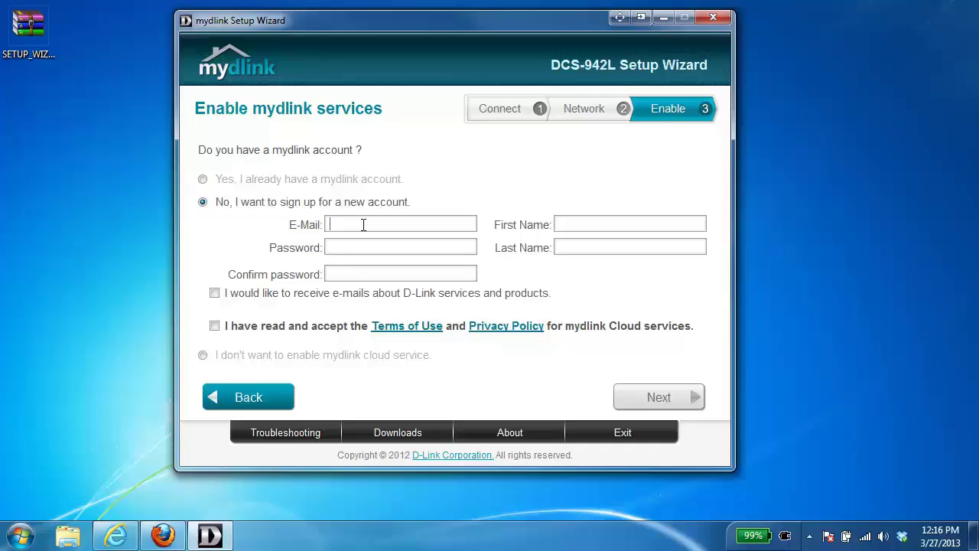
click(363, 224)
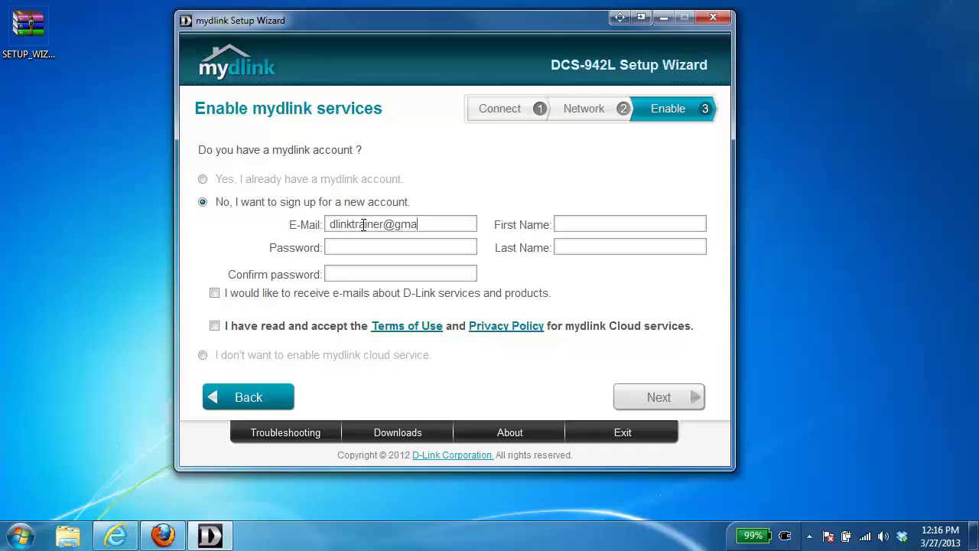
Fill in the account holder's first and last name, accept the Terms of Use, and submit the sign-up.
click(579, 222)
text(Greg)
text(Q)
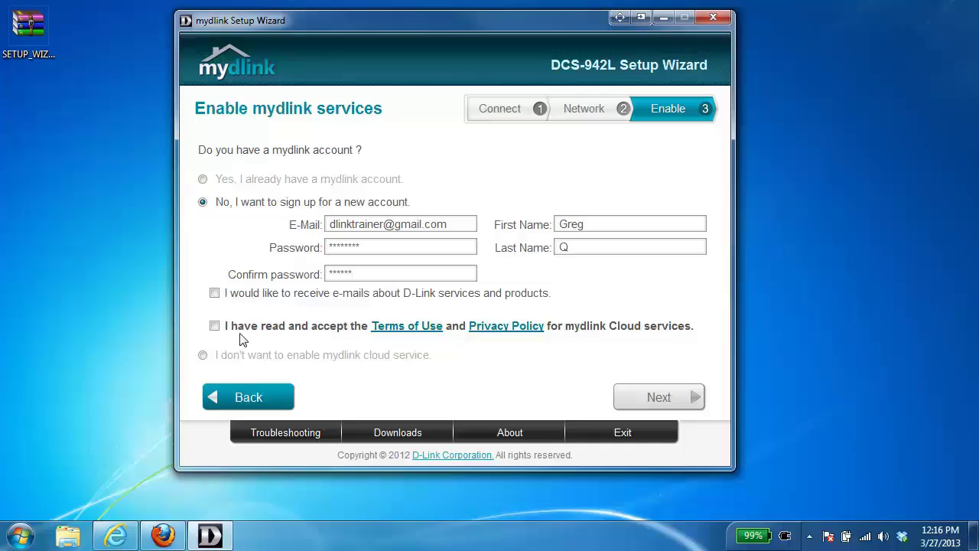
click(215, 327)
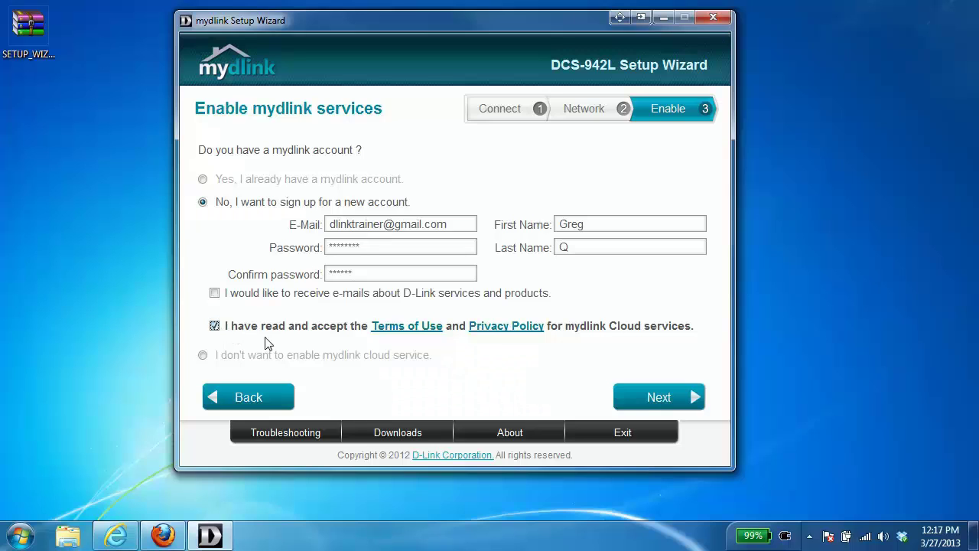
click(666, 399)
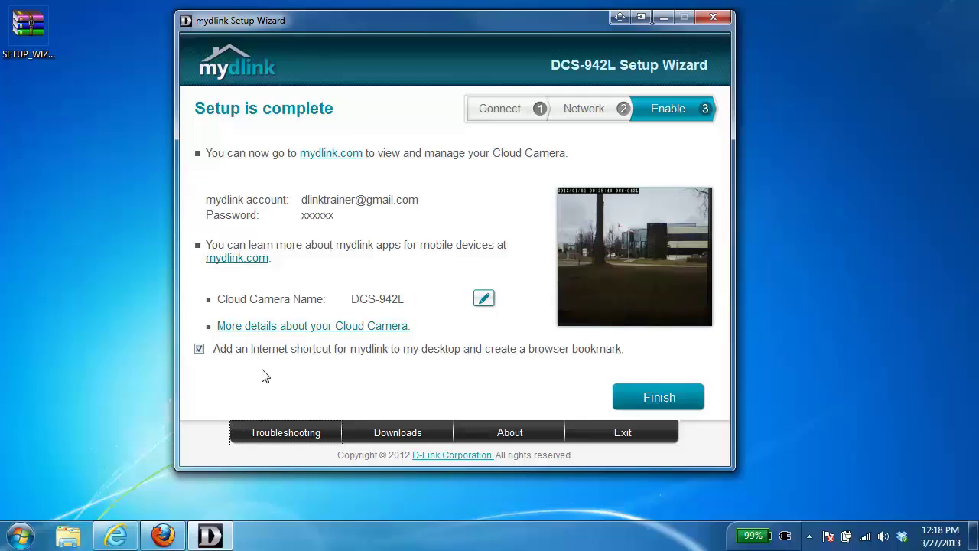
Finish the wizard so mydlink.com's sign-in page opens in Internet Explorer.
click(654, 397)
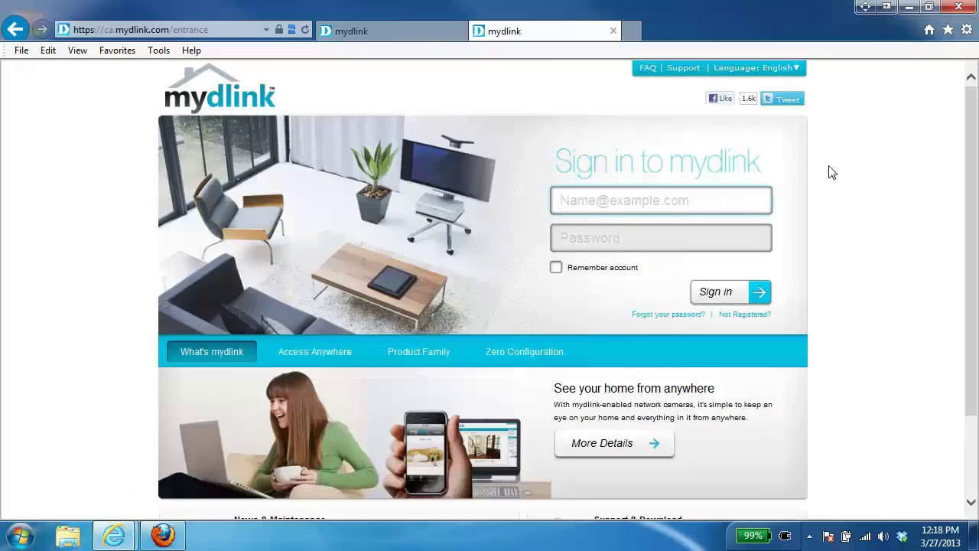
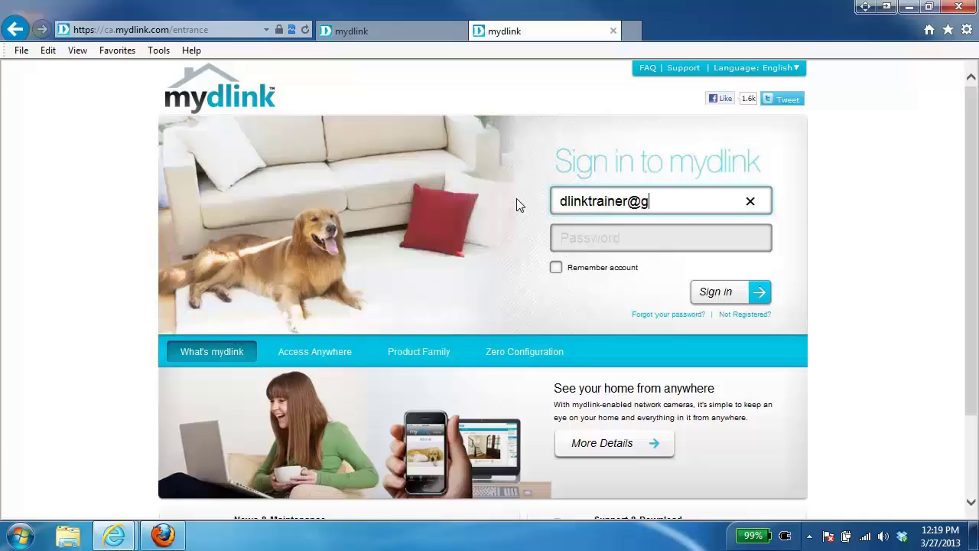
Sign in at mydlink.com with the new account's e-mail address and password.
key(Tab)
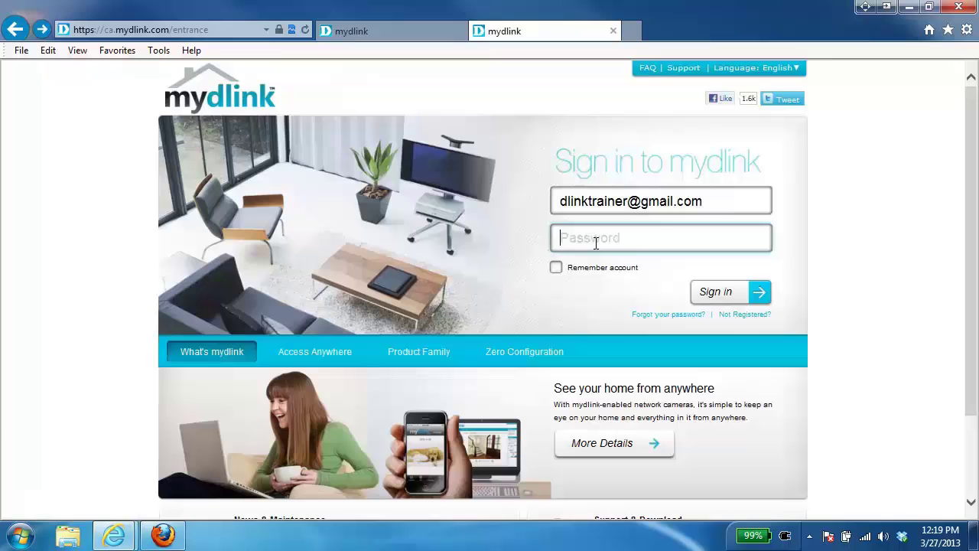
text(••••••••)
click(744, 301)
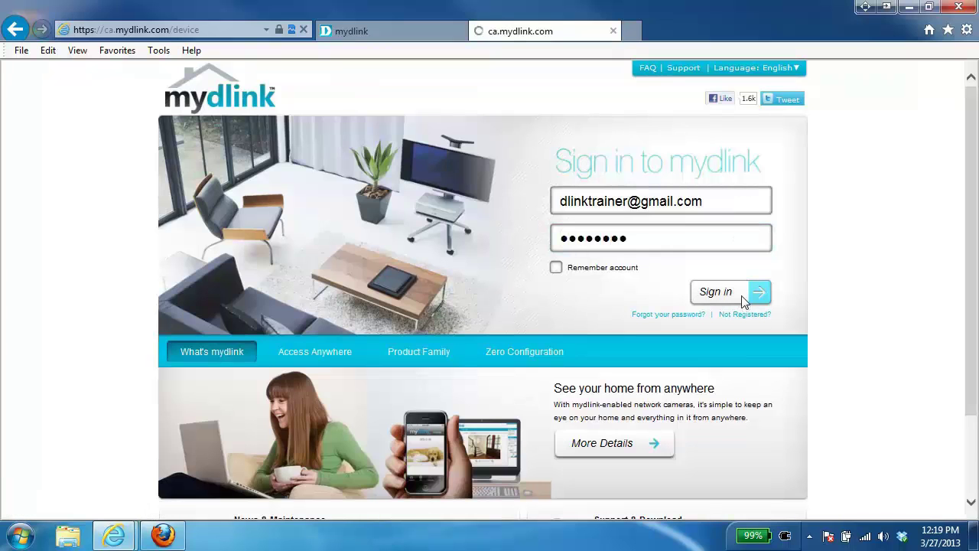